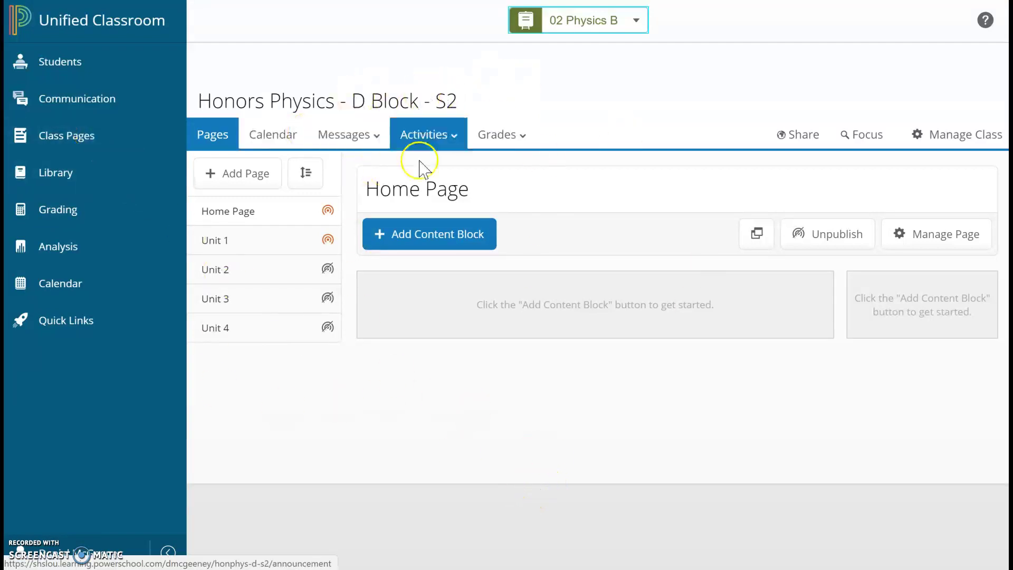
Glance at the class list without switching, then start adding a Home Page content block.
{"action": "left_click", "coordinate": [575, 24]}
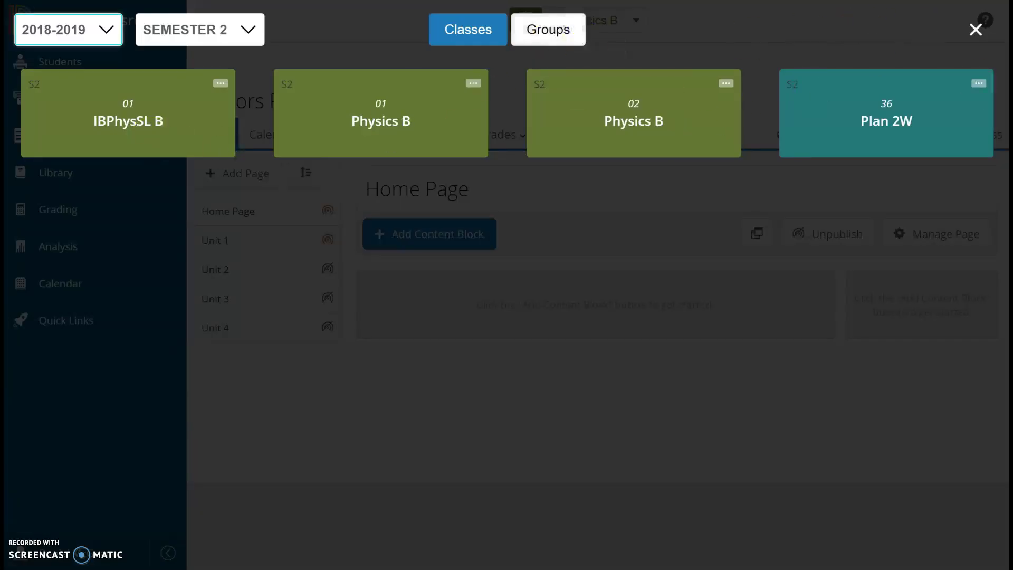
{"action": "left_click", "coordinate": [974, 30]}
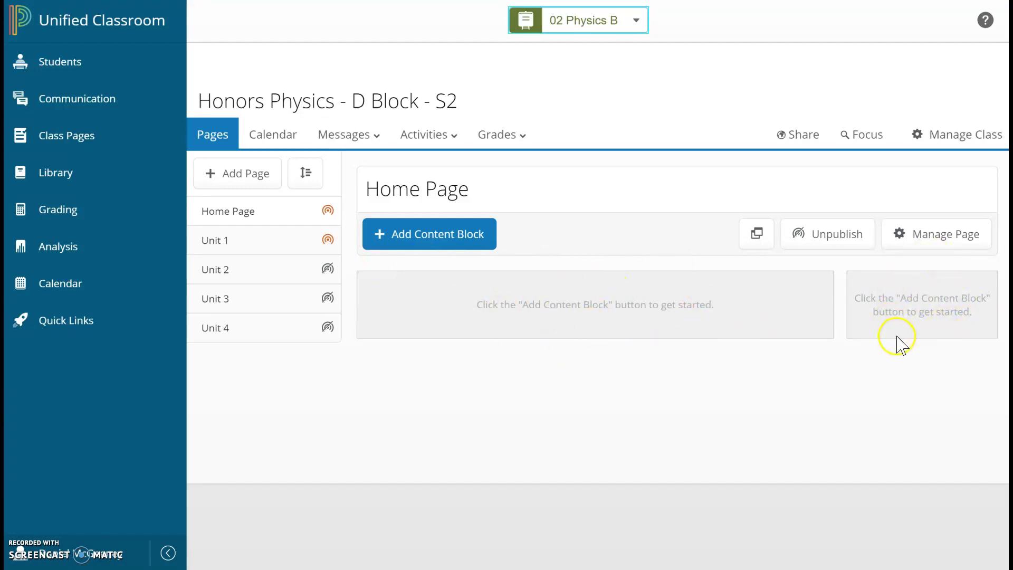
{"action": "left_click", "coordinate": [431, 234]}
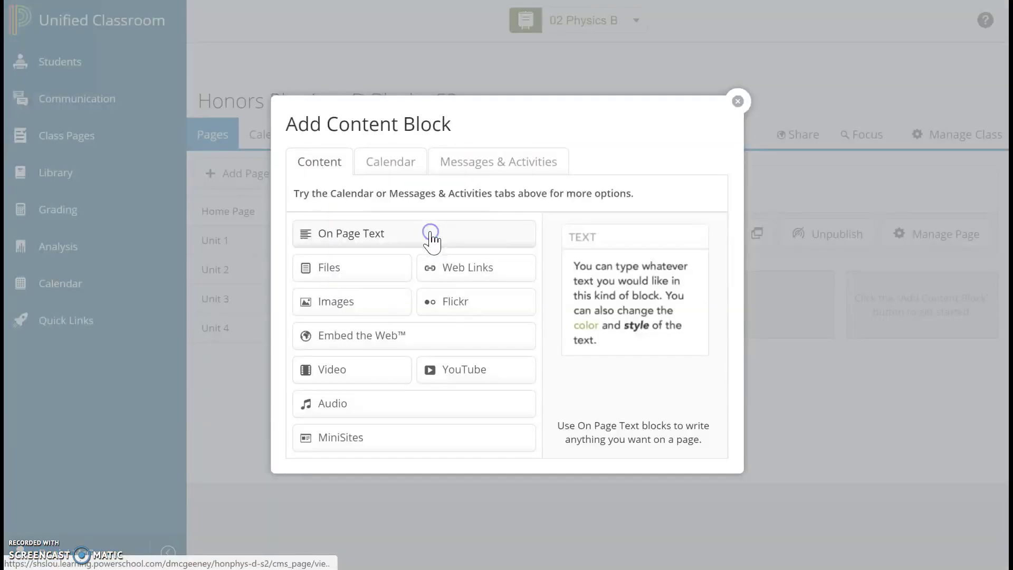
{"action": "left_click_drag", "start_coordinate": [411, 125], "coordinate": [422, 165]}
{"action": "left_click", "coordinate": [425, 127]}
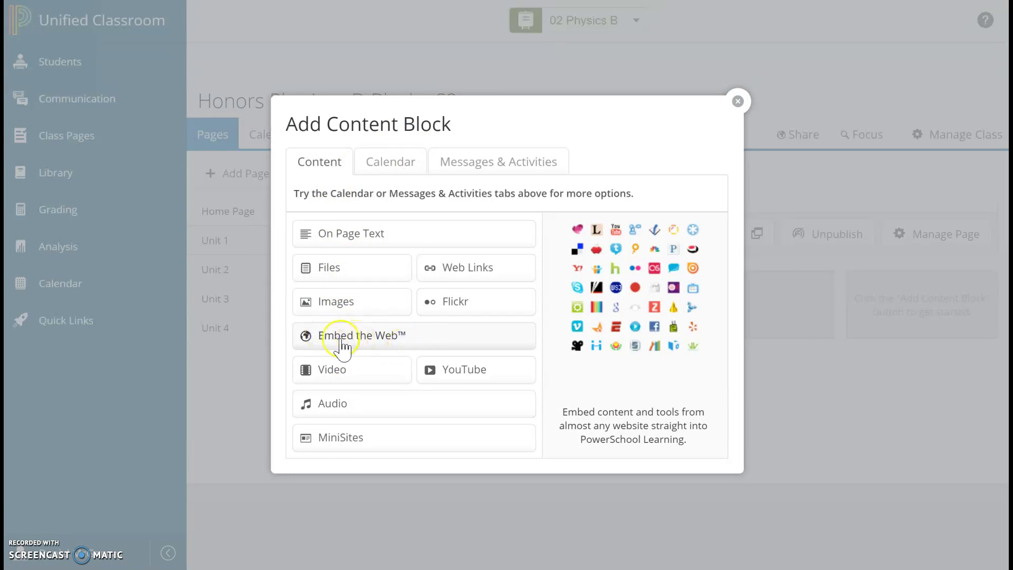
Browse the Calendar and Messages & Activities block types, then return to the Content types.
{"action": "left_click", "coordinate": [396, 164]}
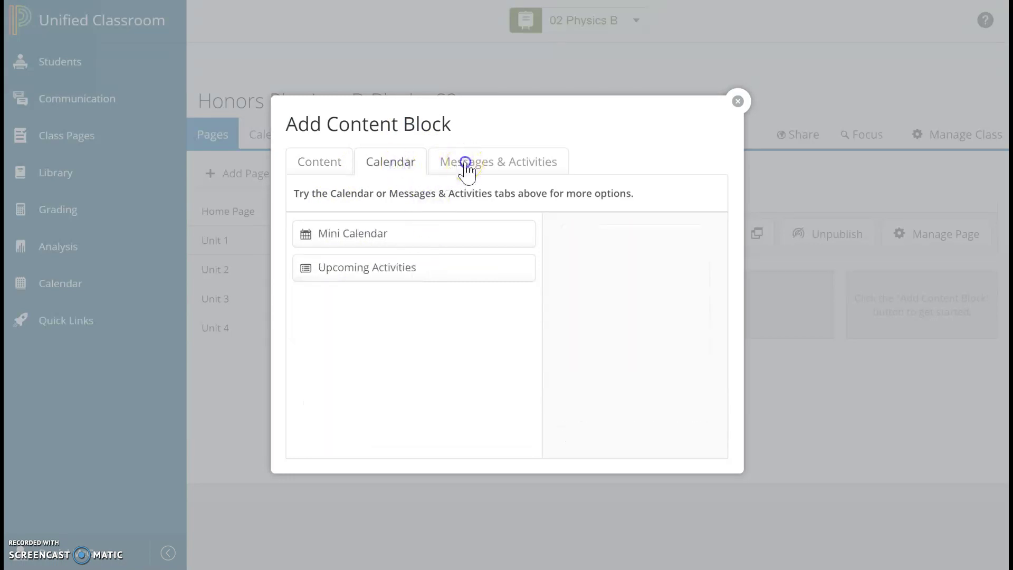
{"action": "left_click", "coordinate": [466, 164]}
{"action": "left_click", "coordinate": [332, 167]}
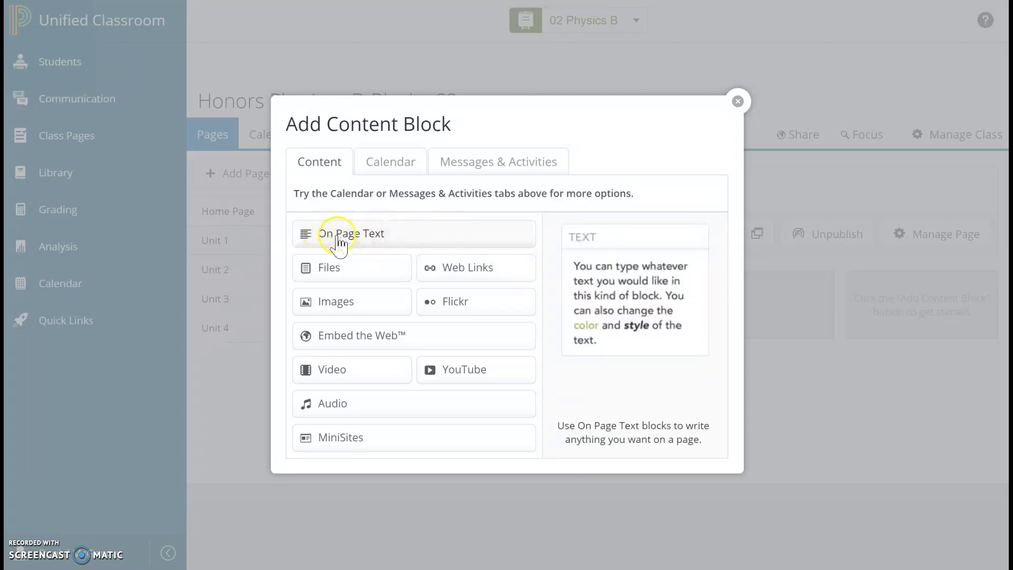
Save an On Page Text block 'Welcome!' with welcome, objectives, links and study skills lines, top of column 1.
{"action": "left_click", "coordinate": [354, 234]}
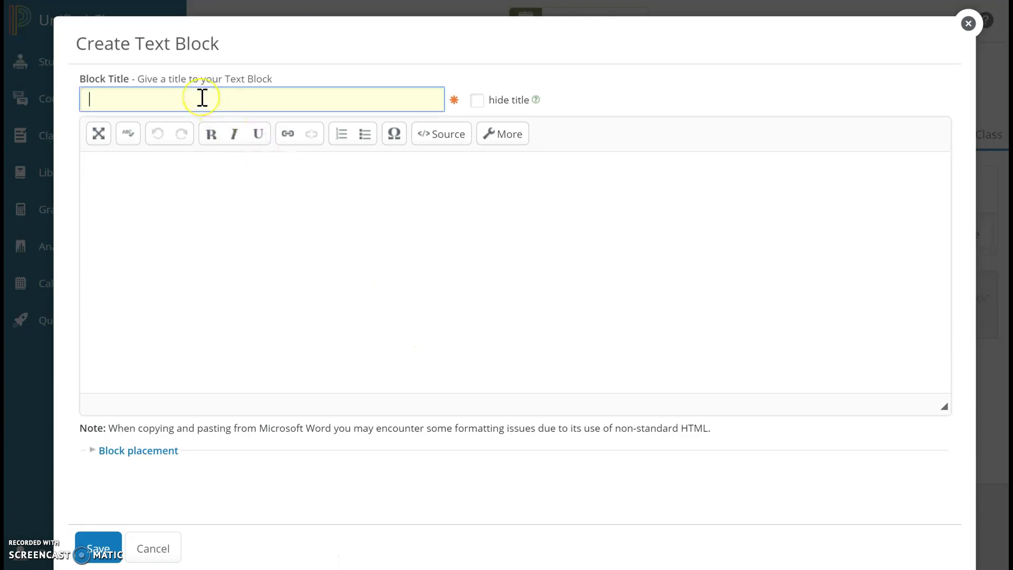
{"action": "type", "text": "Welcome!"}
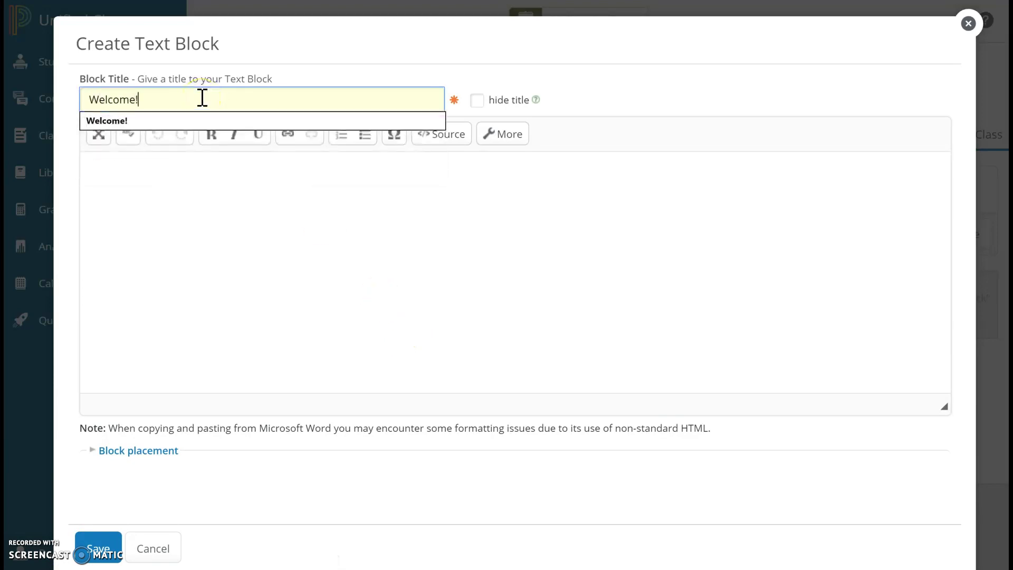
{"action": "left_click", "coordinate": [439, 317]}
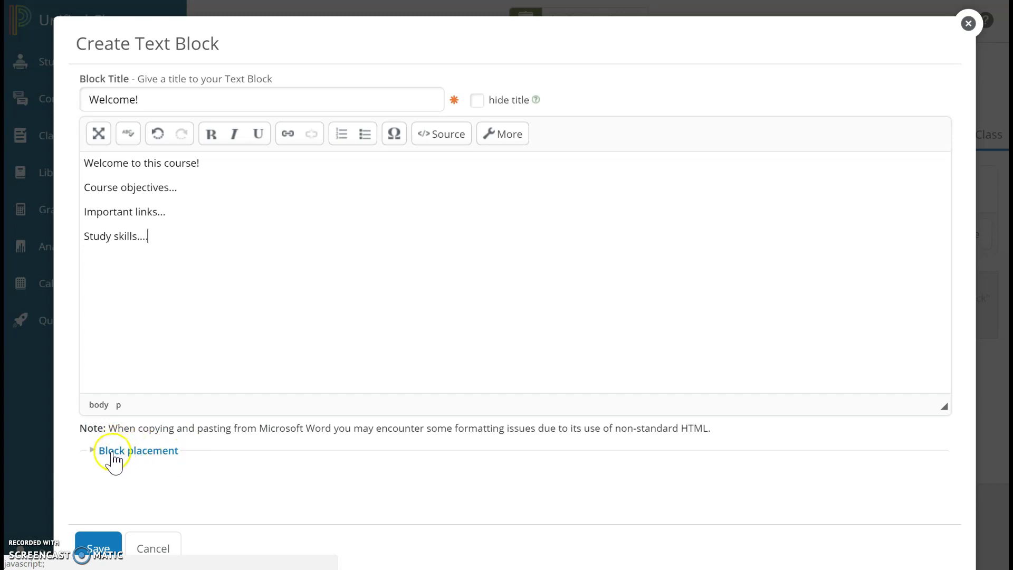
{"action": "left_click", "coordinate": [117, 453]}
{"action": "scroll", "coordinate": [119, 451], "scroll_direction": "down", "scroll_amount": 2}
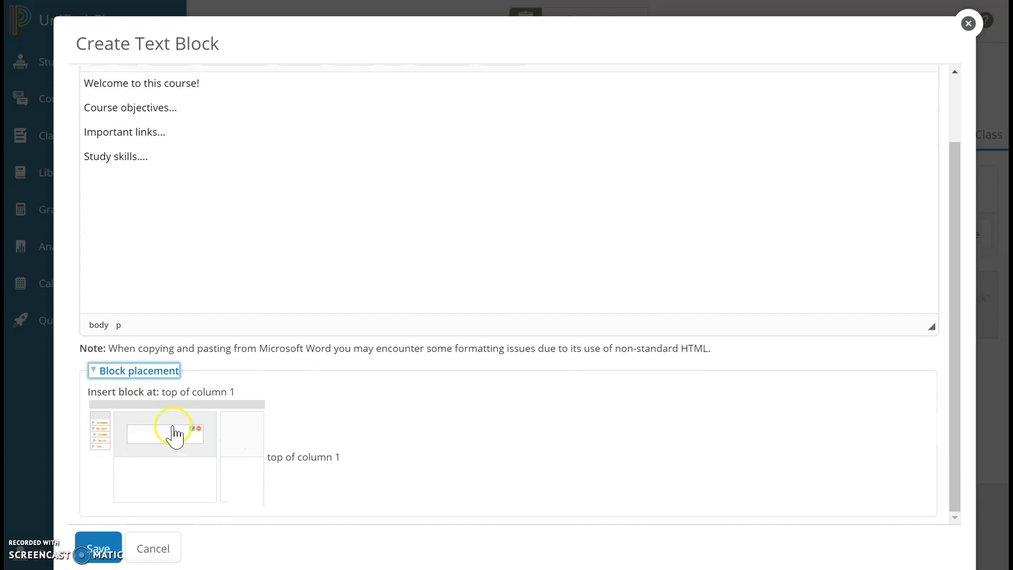
{"action": "left_click", "coordinate": [158, 437]}
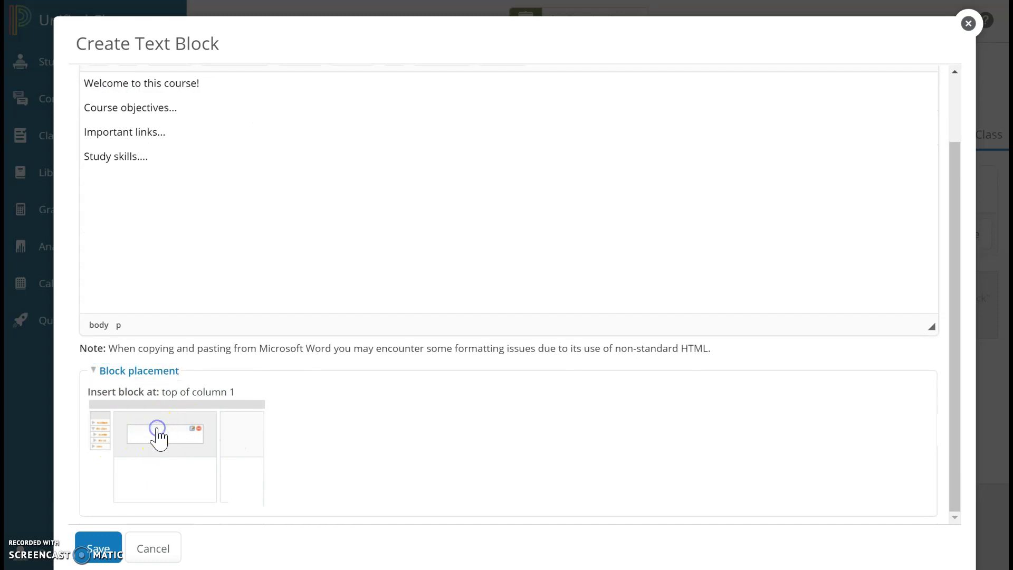
{"action": "left_click", "coordinate": [98, 551]}
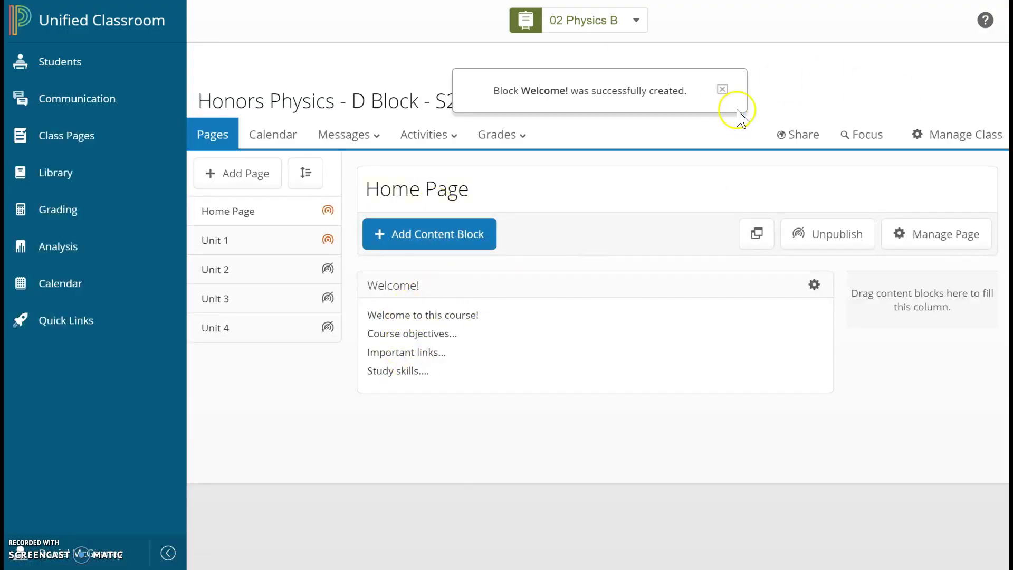
Dismiss the block-created notice and start adding another content block.
{"action": "left_click", "coordinate": [722, 90]}
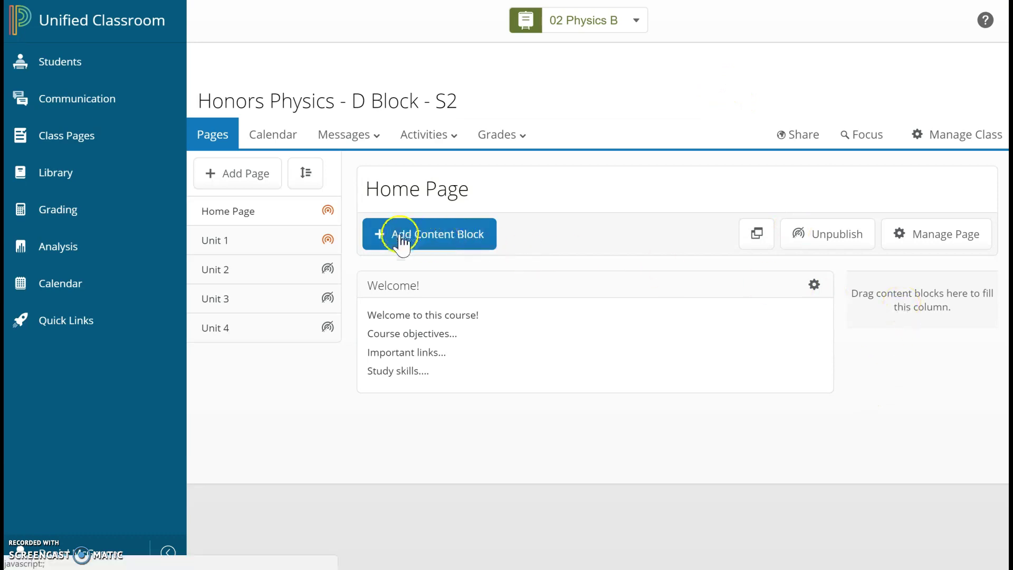
{"action": "left_click", "coordinate": [432, 233]}
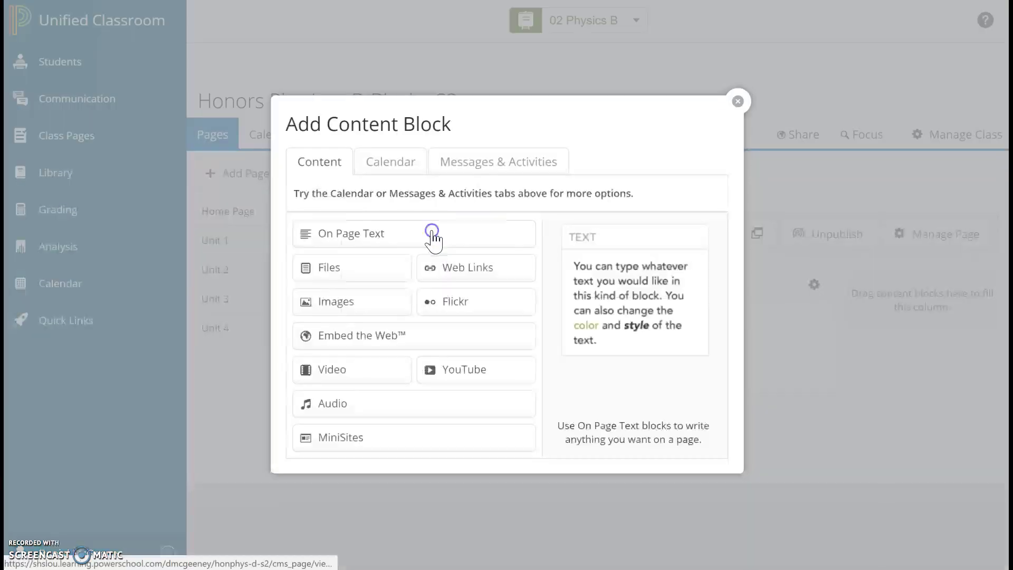
Create a Files block titled 'Important Class Files'.
{"action": "left_click", "coordinate": [336, 274]}
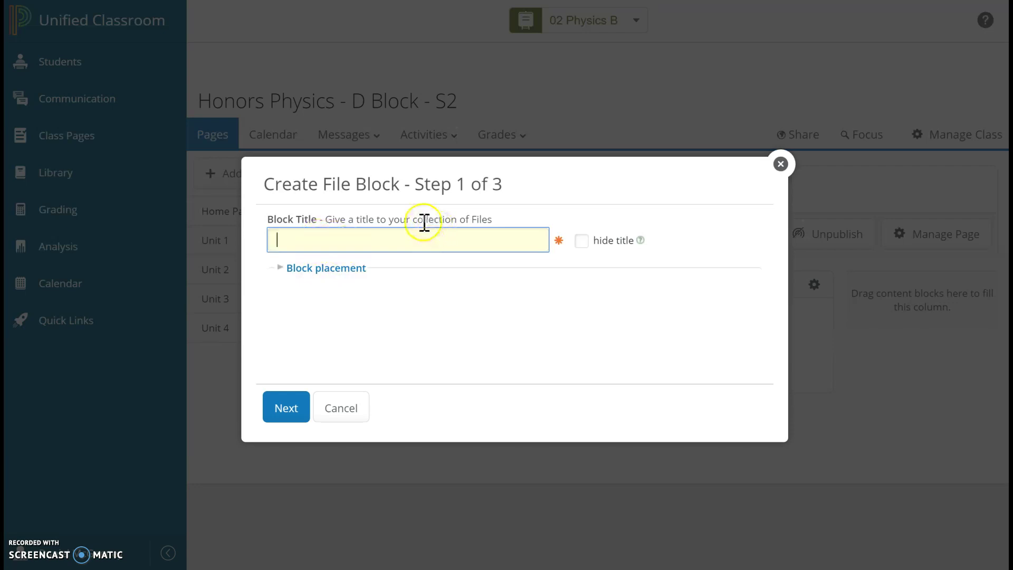
{"action": "left_click_drag", "start_coordinate": [414, 220], "coordinate": [505, 234]}
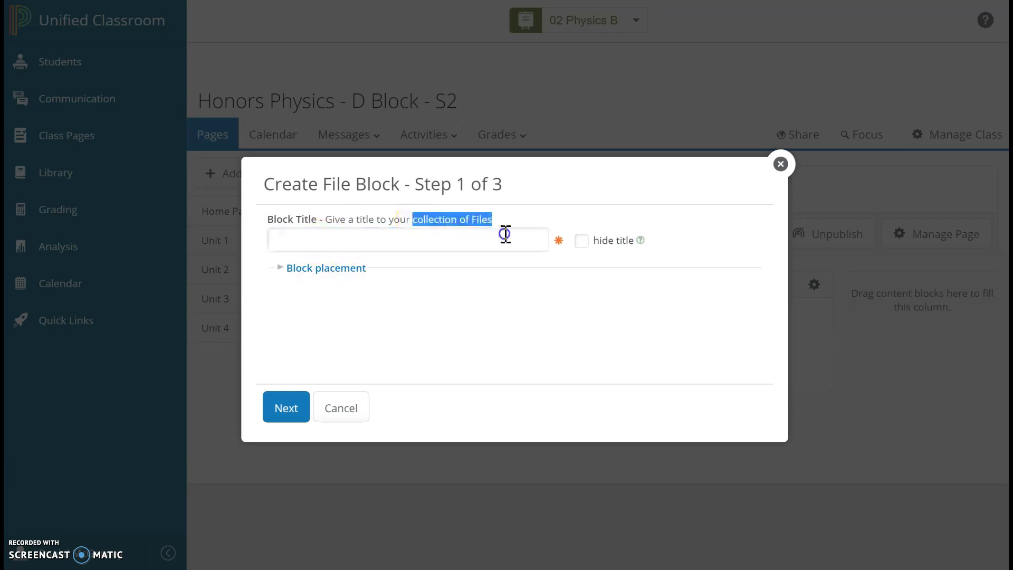
{"action": "left_click", "coordinate": [459, 242]}
{"action": "type", "text": "Syl"}
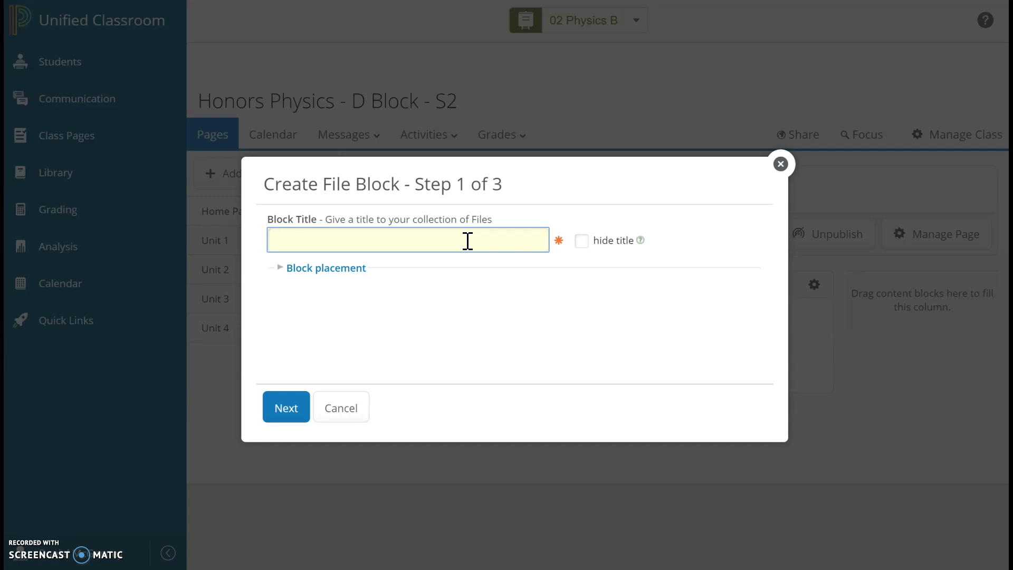
{"action": "type", "text": "Important Class Files"}
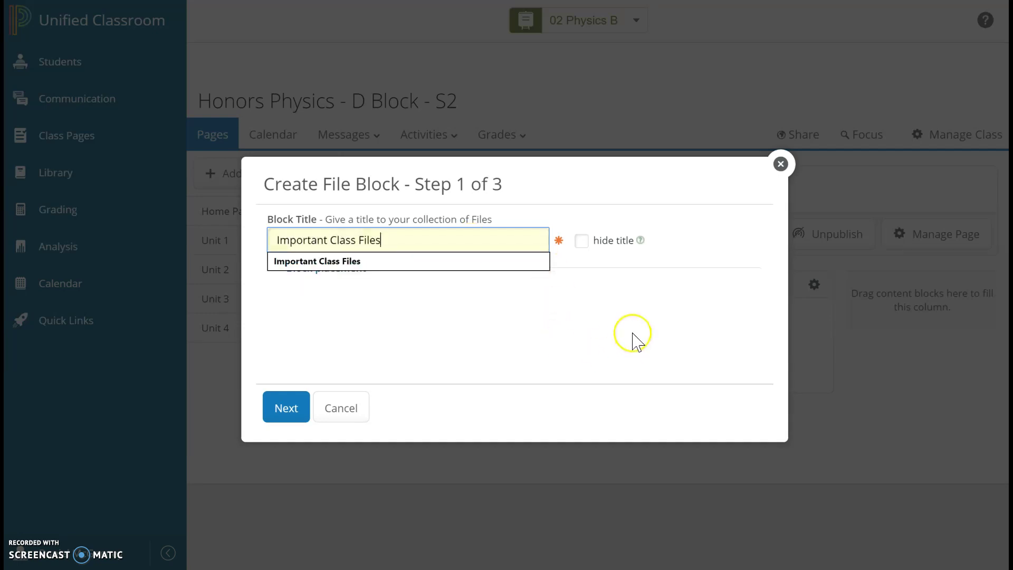
{"action": "left_click", "coordinate": [632, 333]}
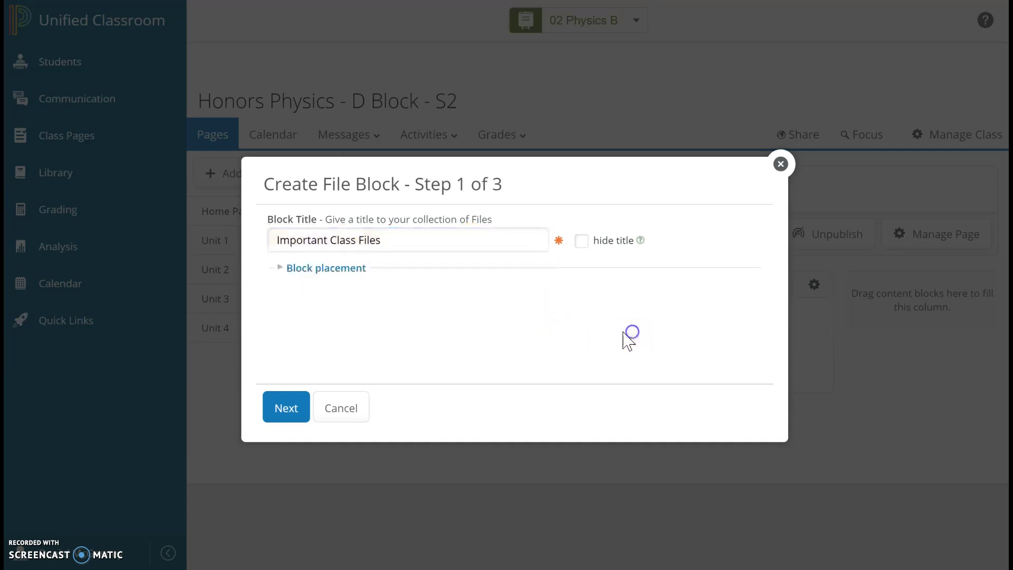
Place the file block at the top of column 2 and continue to the upload step.
{"action": "left_click", "coordinate": [320, 270]}
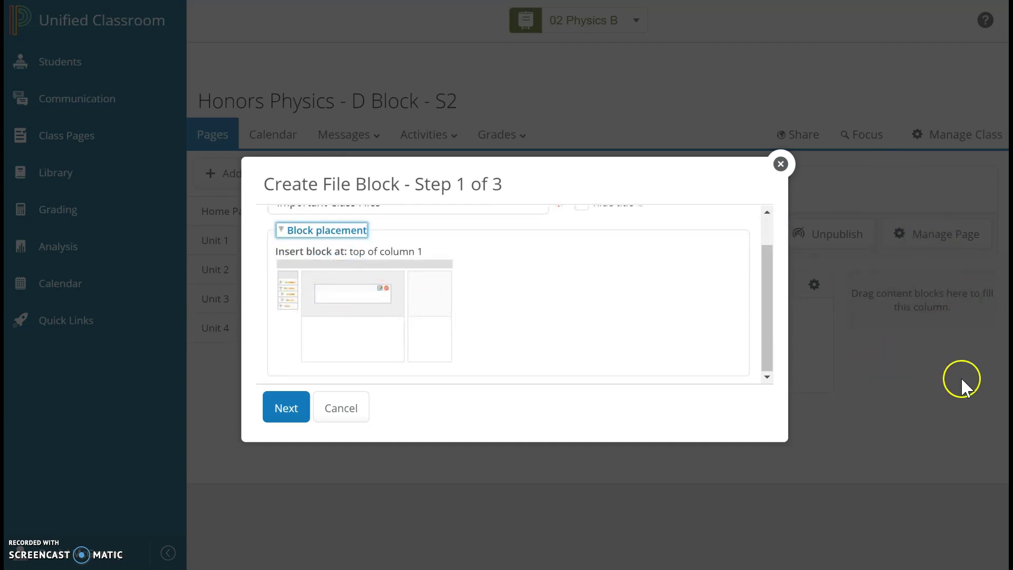
{"action": "left_click", "coordinate": [430, 289]}
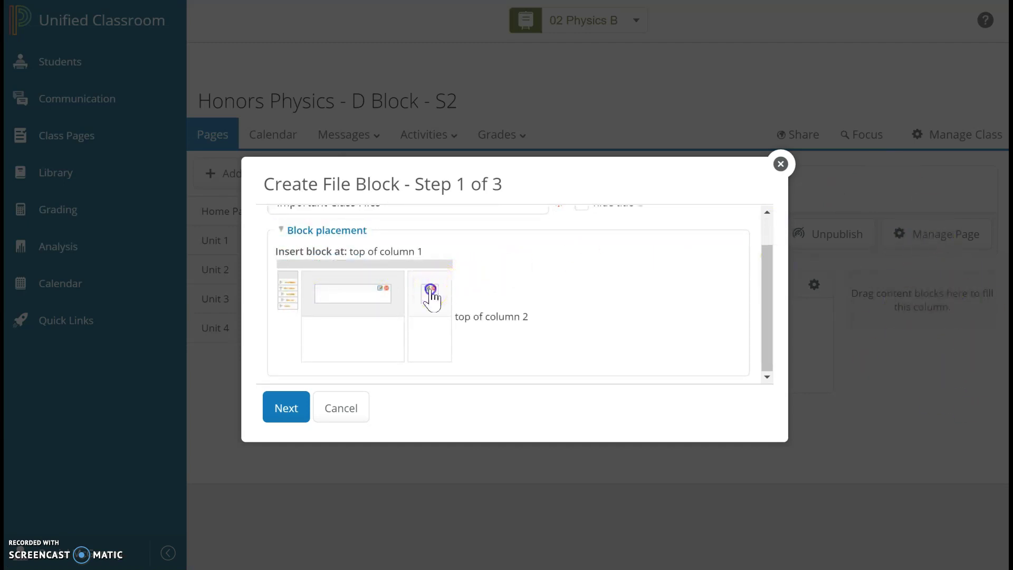
{"action": "left_click", "coordinate": [287, 409]}
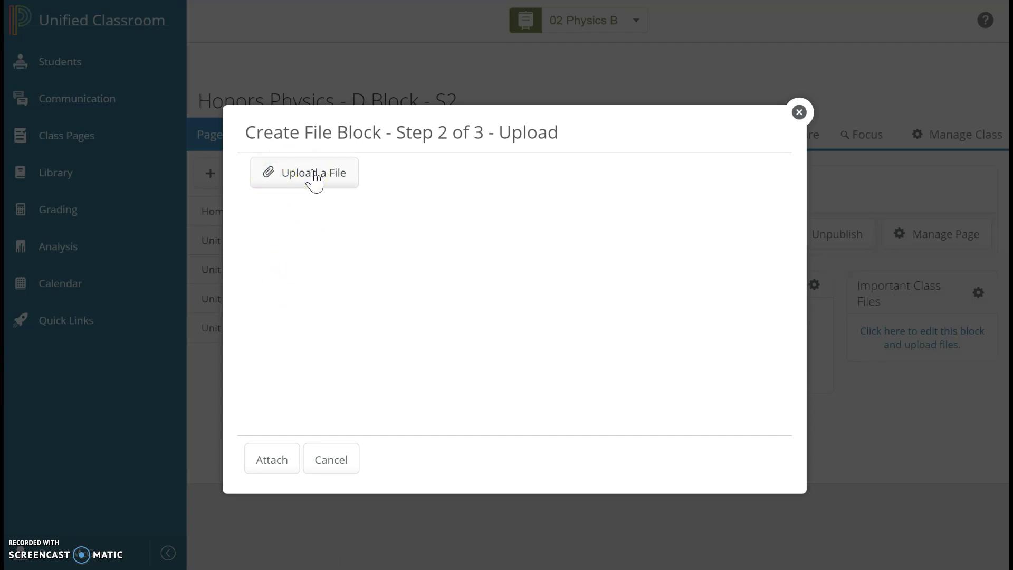
Choose Upload a File to show the Attachments panel.
{"action": "left_click", "coordinate": [297, 180]}
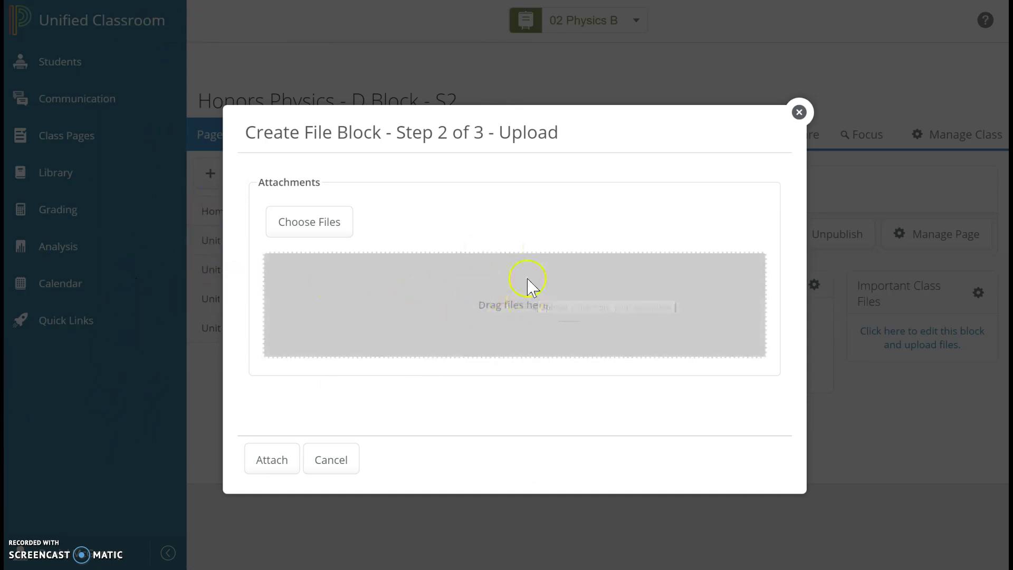
Add Hon Phys Syllabus 18-19, Lab Safety Contract, then Physics Pre-Assessment from the Desktop to the upload list.
{"action": "left_click", "coordinate": [302, 226]}
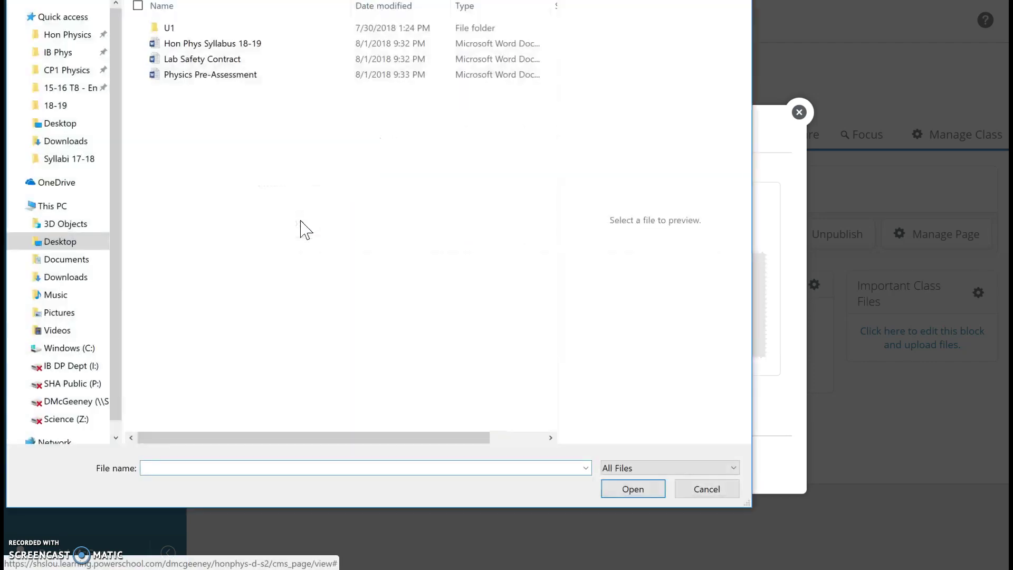
{"action": "left_click", "coordinate": [203, 43]}
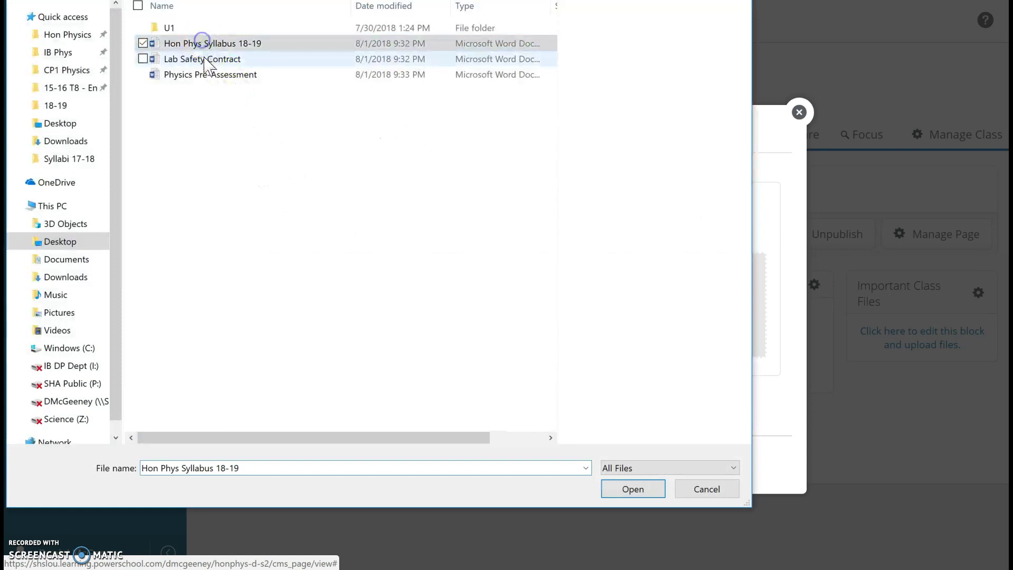
{"action": "left_click", "coordinate": [210, 60]}
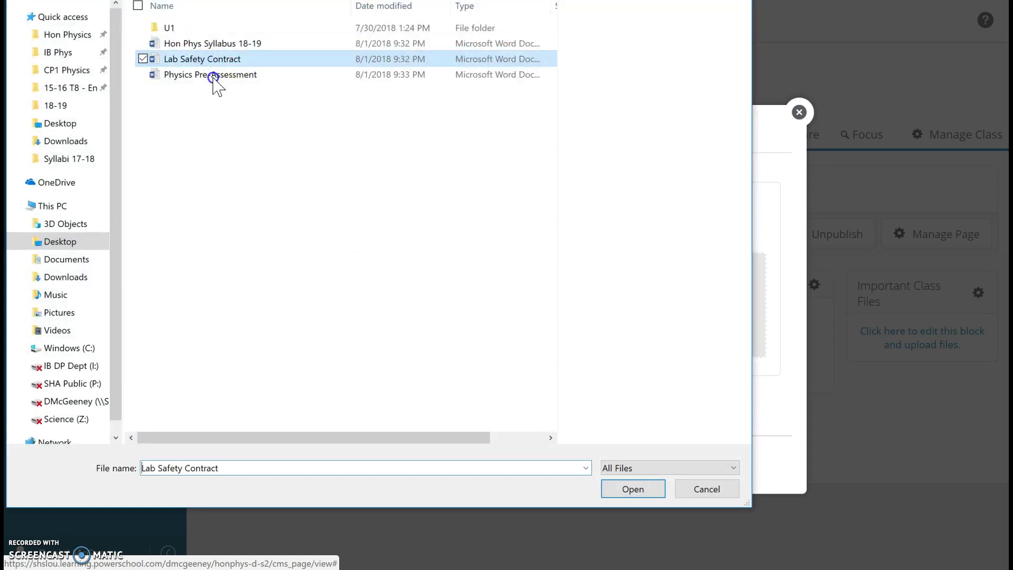
{"action": "left_click", "coordinate": [187, 75]}
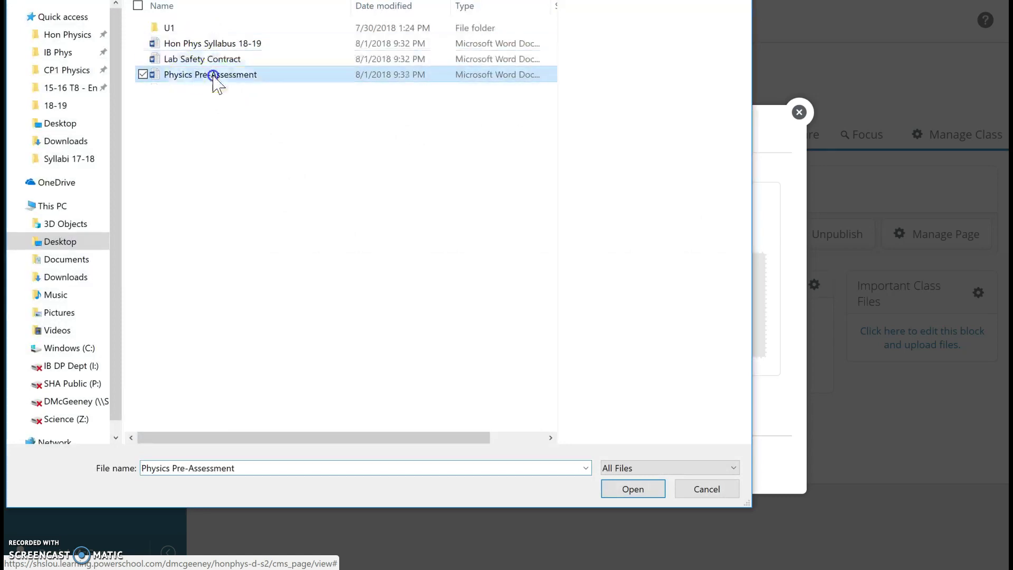
{"action": "left_click", "coordinate": [187, 47]}
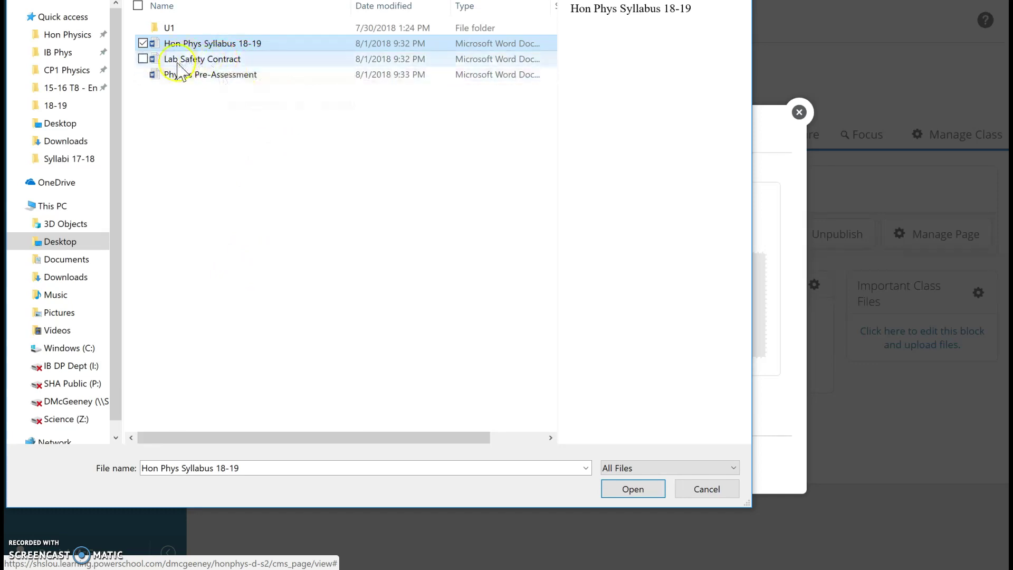
{"action": "left_click", "coordinate": [200, 60], "text": "ctrl"}
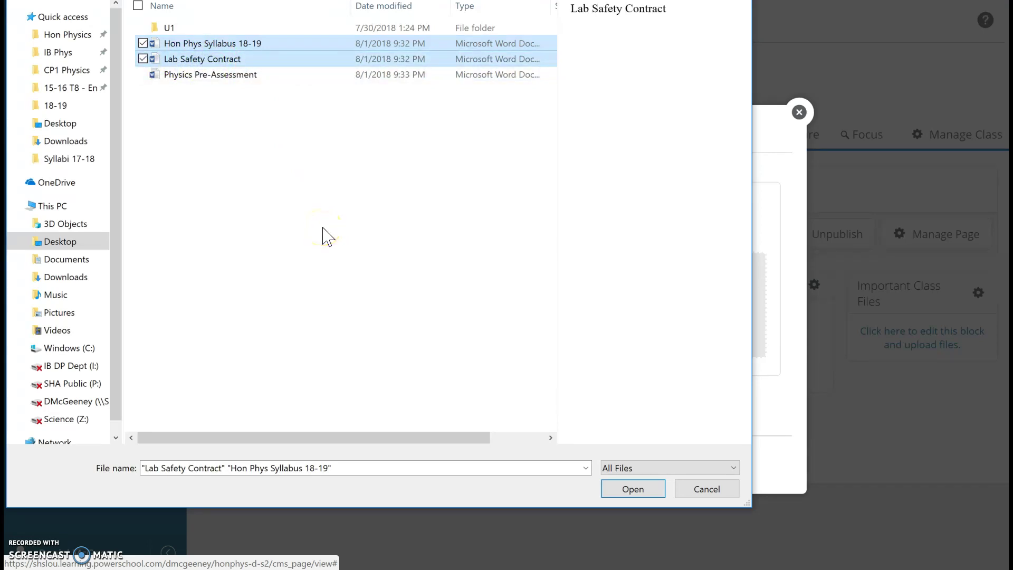
{"action": "left_click", "coordinate": [634, 489]}
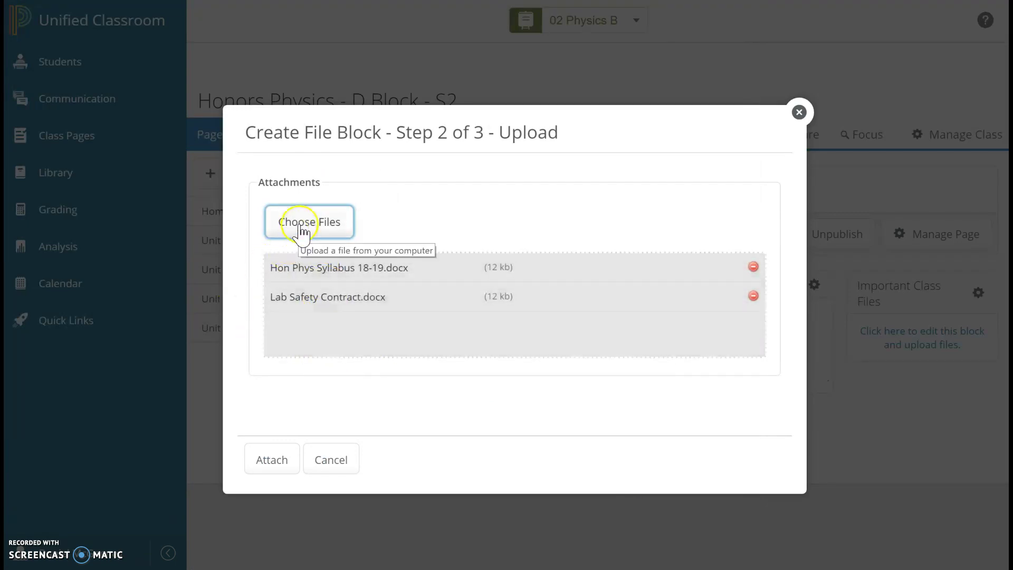
{"action": "left_click", "coordinate": [300, 223]}
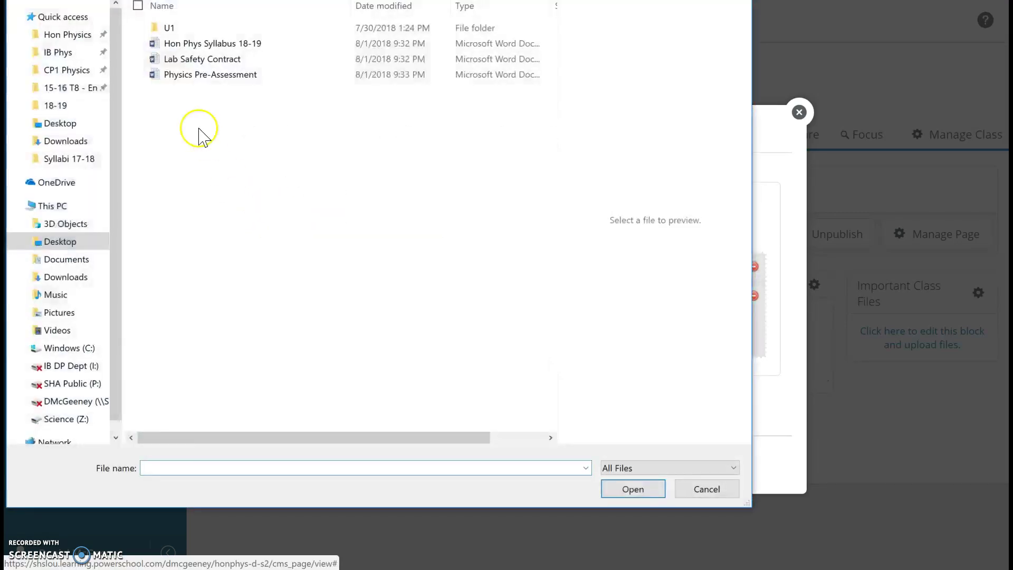
{"action": "left_click", "coordinate": [634, 490]}
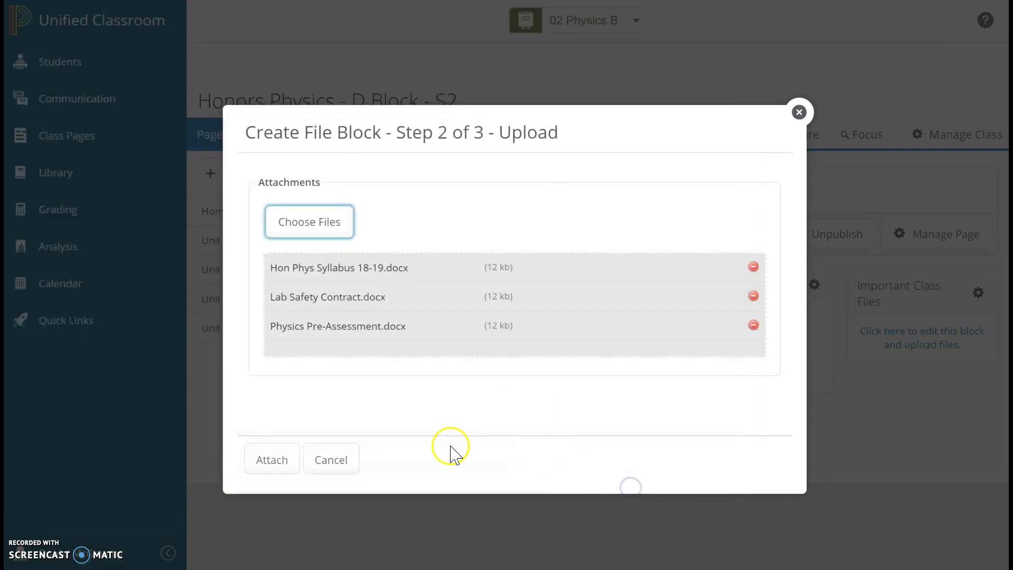
Attach the three files and rename the Hon Phys Syllabus file to 'Syllabus'.
{"action": "left_click", "coordinate": [273, 459]}
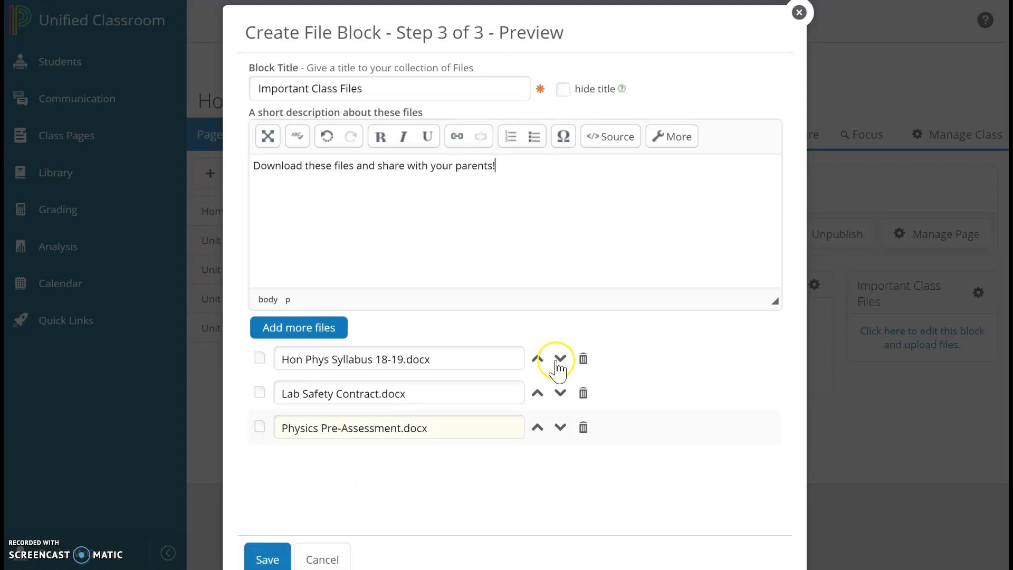
{"action": "left_click_drag", "start_coordinate": [443, 357], "coordinate": [260, 357]}
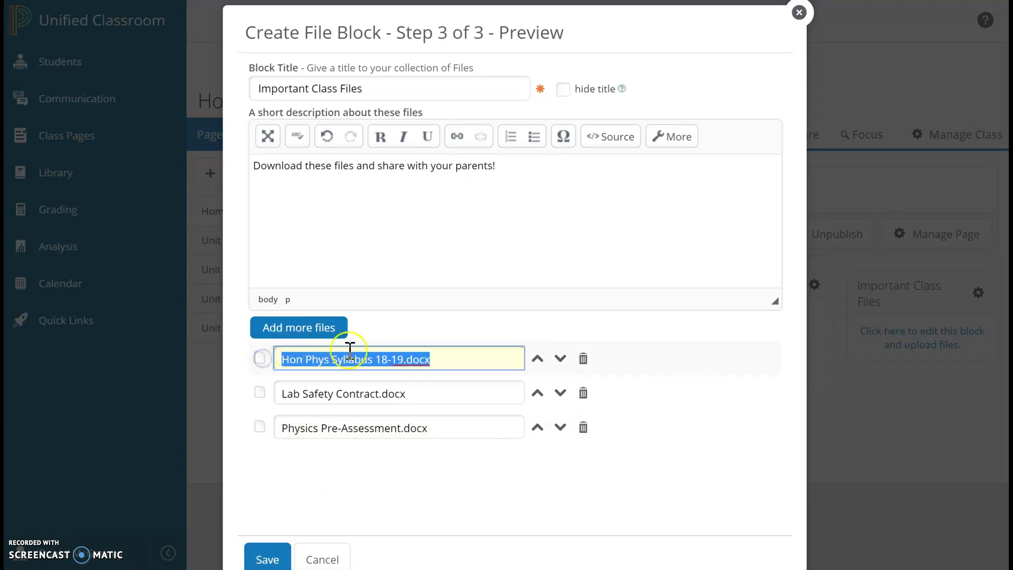
{"action": "type", "text": "Syllabus"}
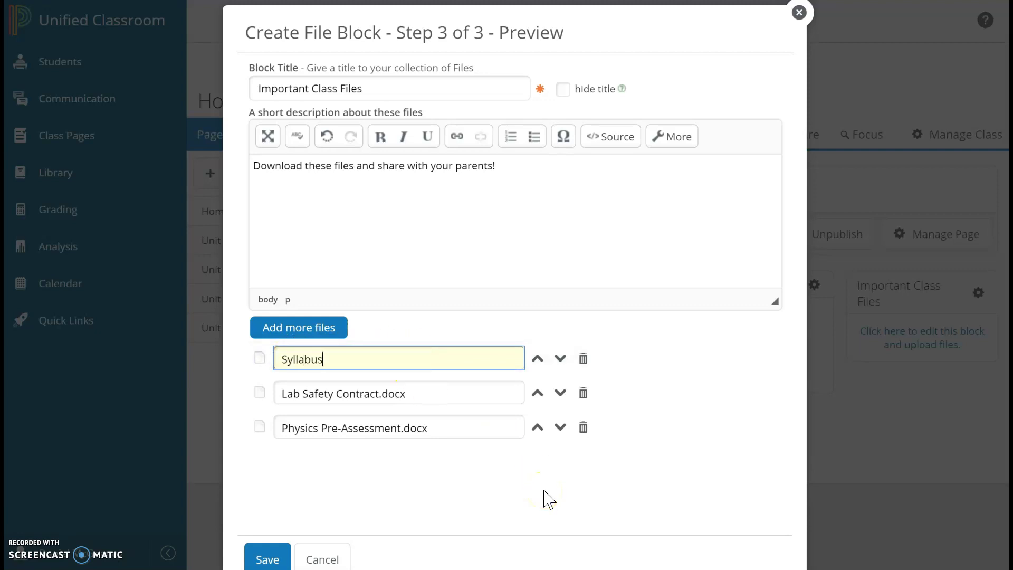
{"action": "key", "text": "Tab"}
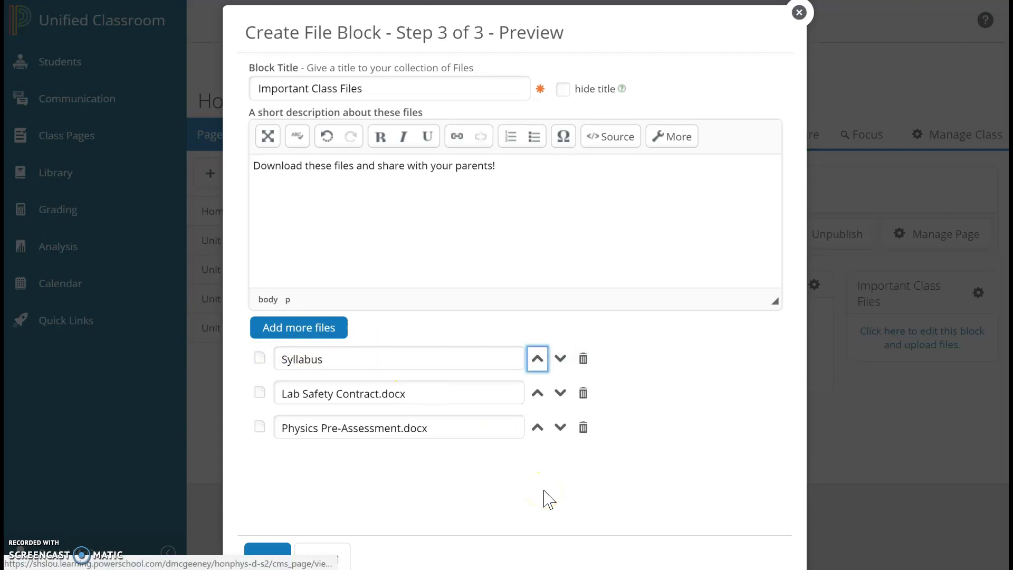
Remove the .docx endings from the remaining file names and save the Important Class Files block.
{"action": "left_click", "coordinate": [458, 431]}
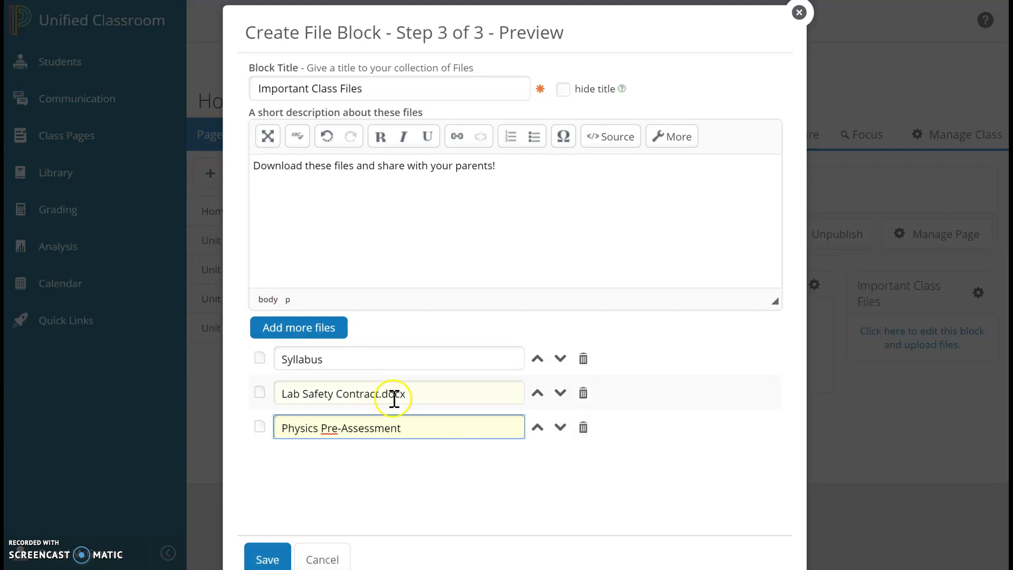
{"action": "left_click_drag", "start_coordinate": [380, 394], "coordinate": [513, 402]}
{"action": "key", "text": "BackSpace"}
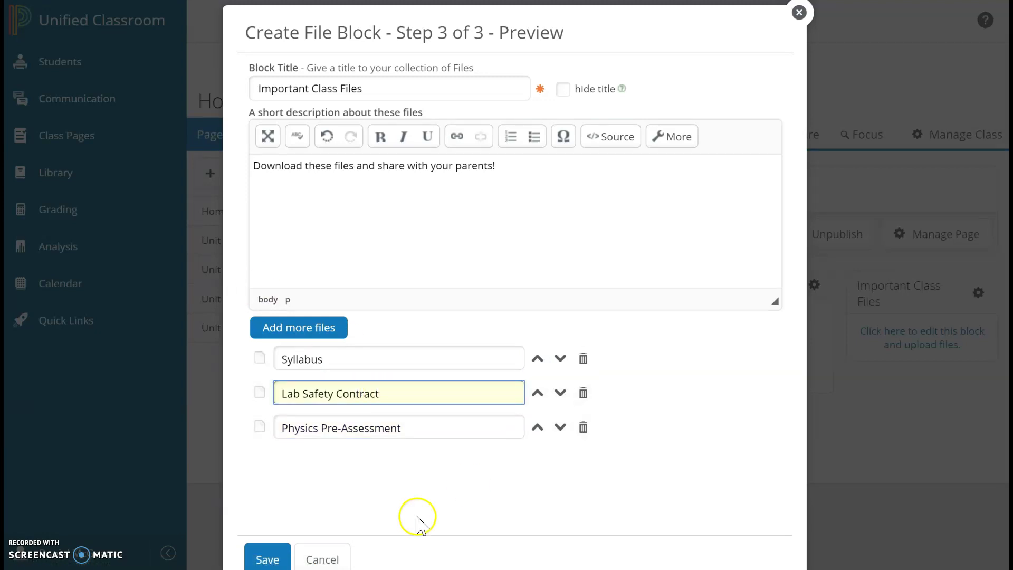
{"action": "left_click", "coordinate": [283, 560]}
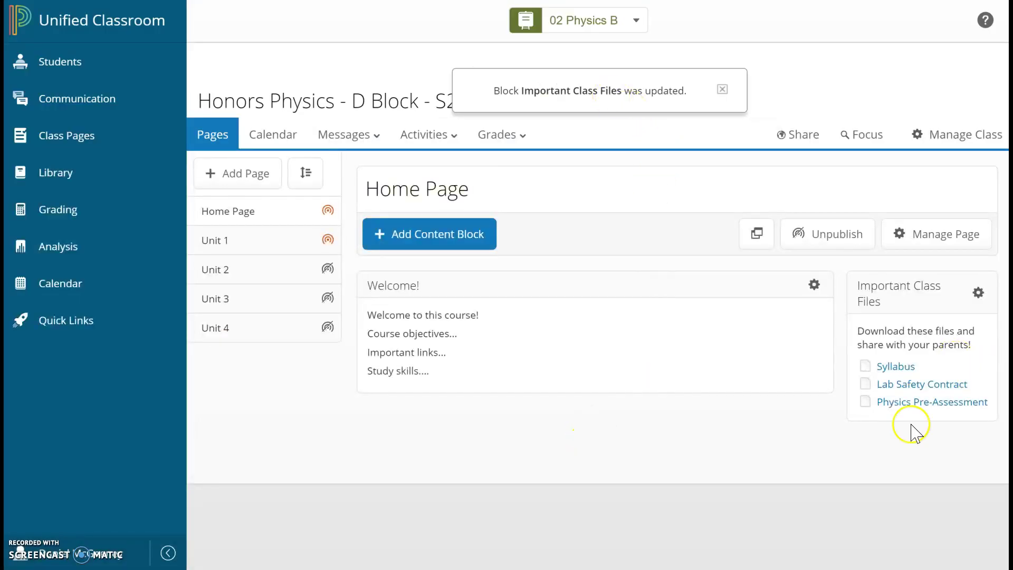
Dismiss the update notice, download the Syllabus link, and open Hon_Phys_Syllabus_18-19.docx.
{"action": "left_click", "coordinate": [721, 86]}
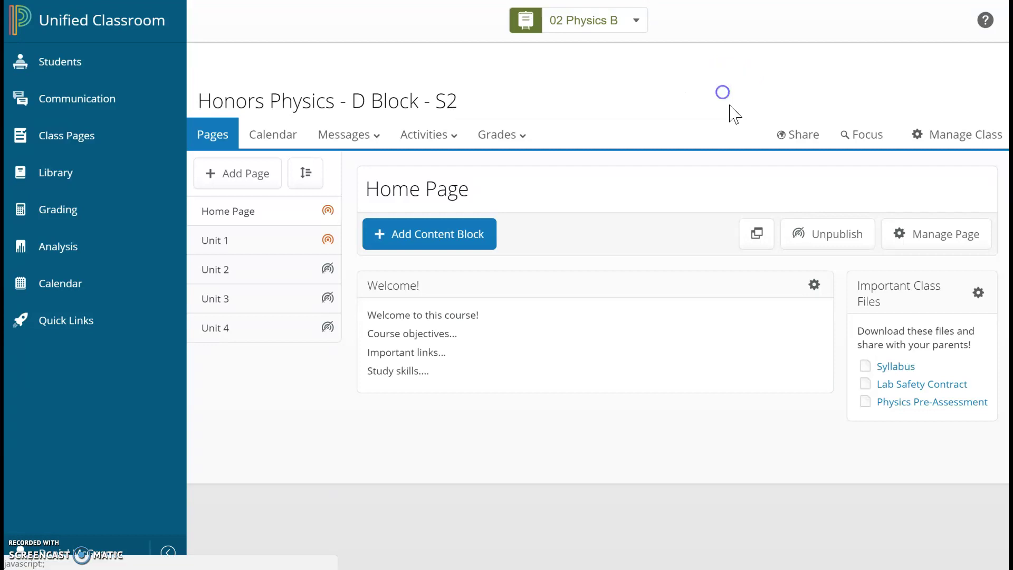
{"action": "left_click", "coordinate": [890, 371]}
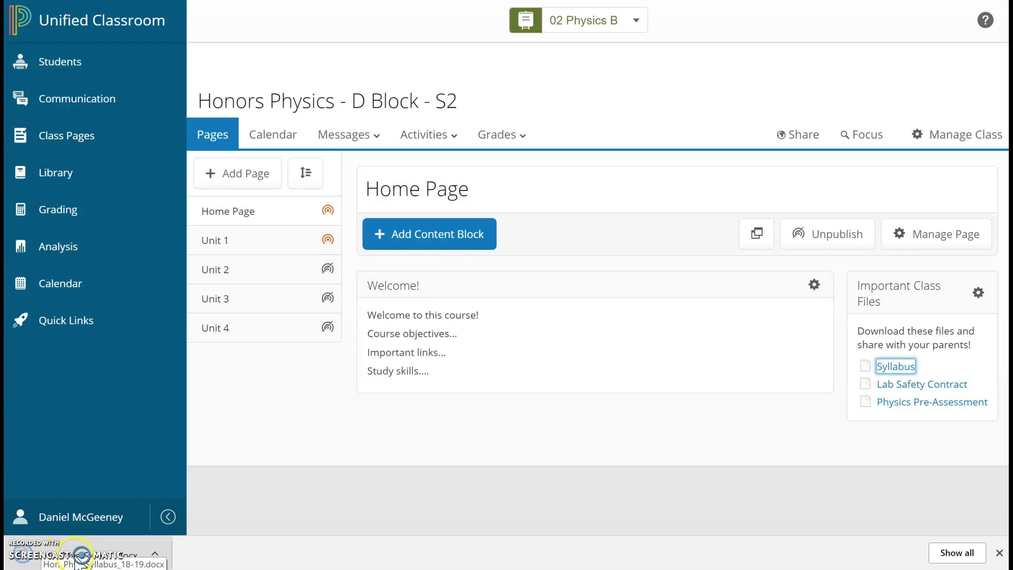
{"action": "left_click", "coordinate": [125, 567]}
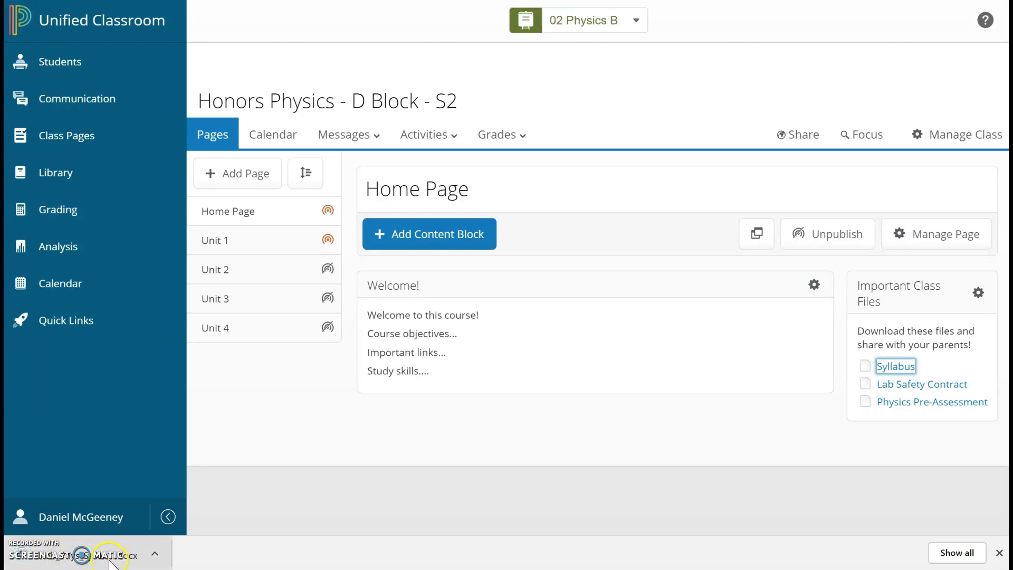